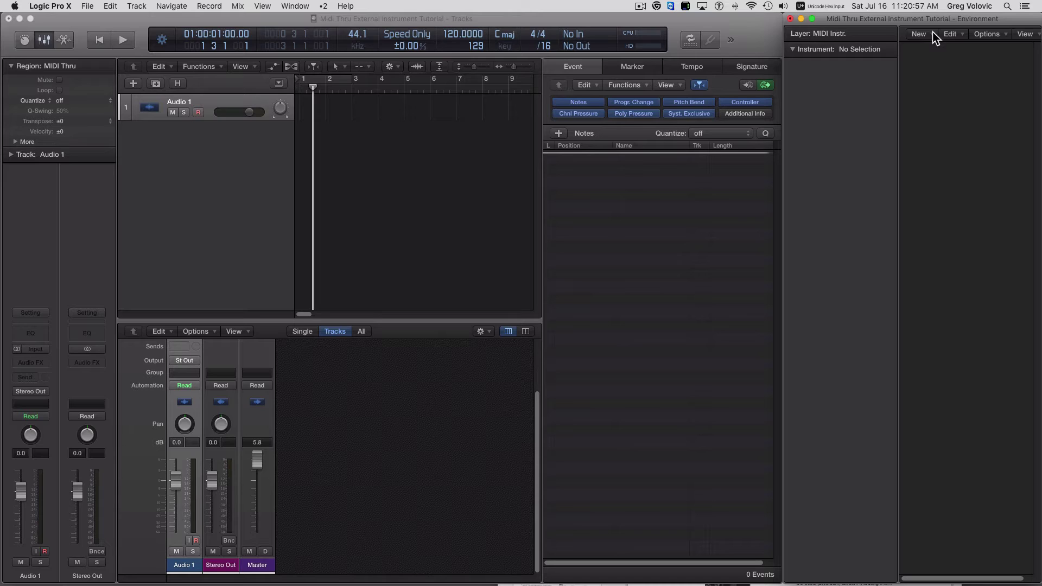
# - Add a multi-instrument object and name it Black Synth #1
pyautogui.click(931, 33)
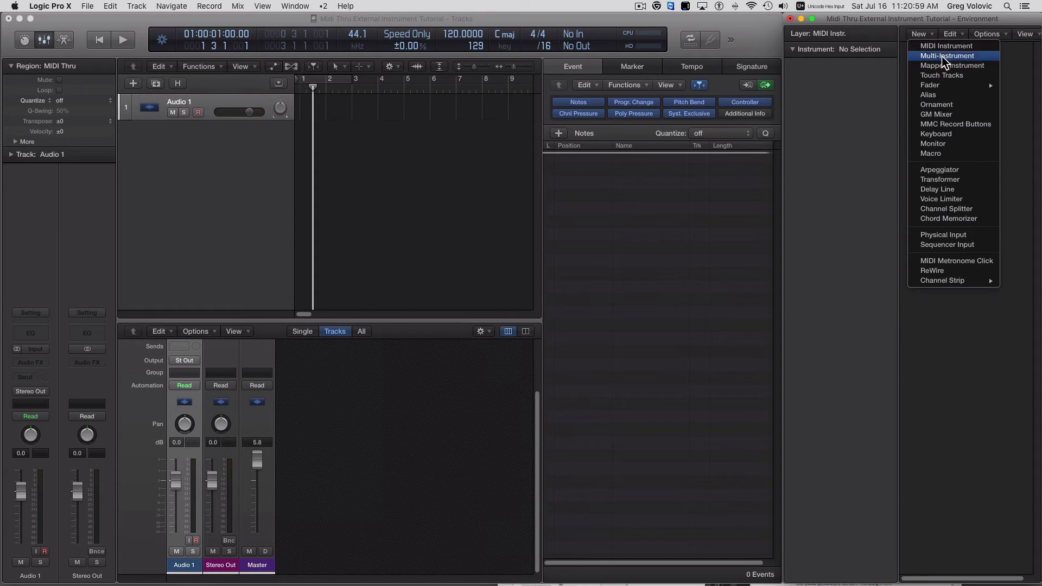
pyautogui.click(944, 57)
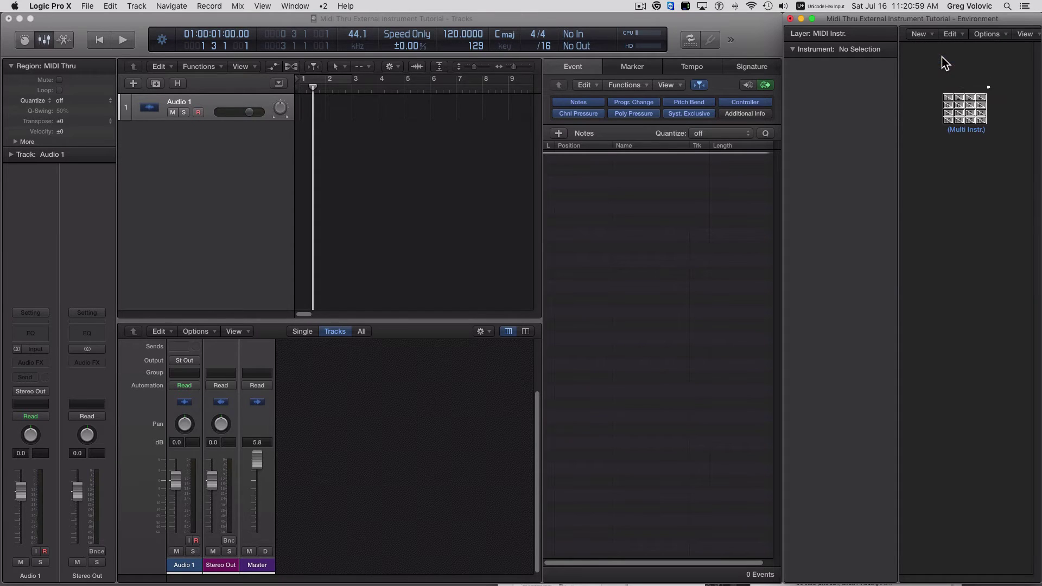
pyautogui.click(957, 123)
pyautogui.click(863, 49)
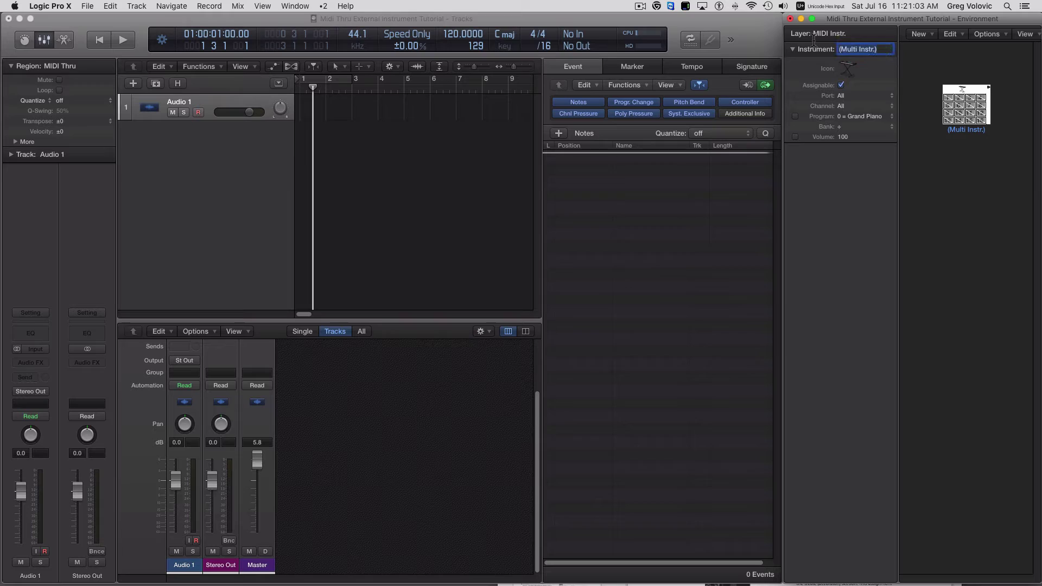
pyautogui.write('Black Synth #1')
pyautogui.press('Return')
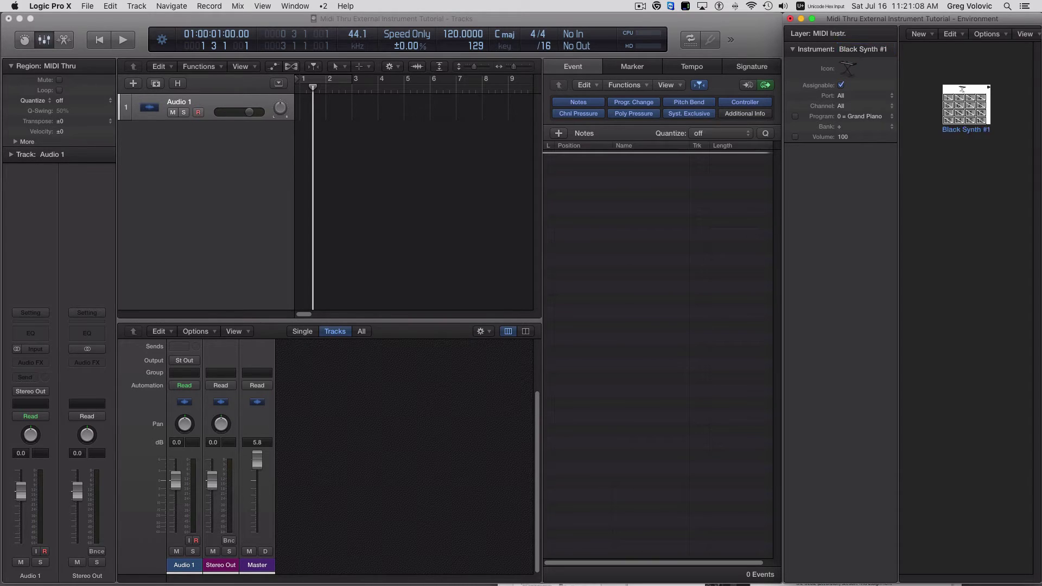
# - Enable sub-channels 1, 2 and 3 on Black Synth #1
pyautogui.click(948, 97)
pyautogui.click(959, 98)
pyautogui.click(969, 98)
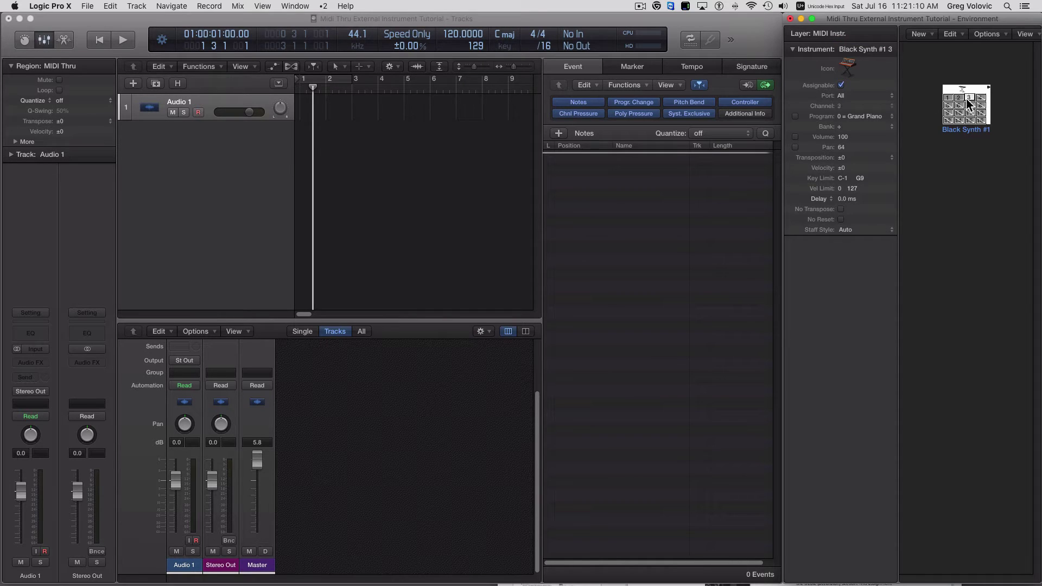
pyautogui.click(976, 180)
pyautogui.click(959, 125)
# - Add a second multi-instrument and position it below Black Synth #1
pyautogui.click(930, 34)
pyautogui.click(948, 56)
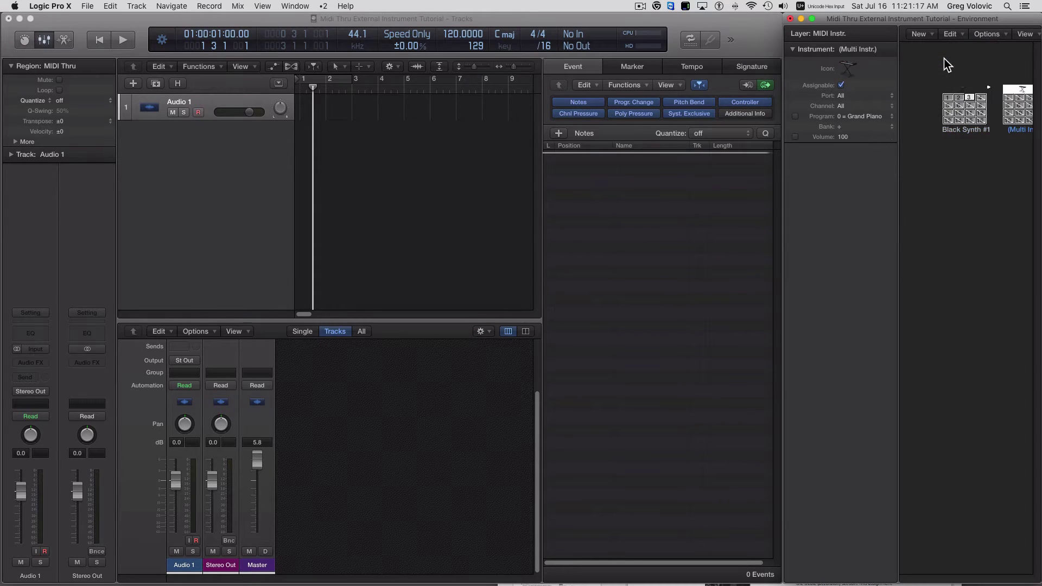
pyautogui.moveTo(1025, 95); pyautogui.dragTo(964, 165)
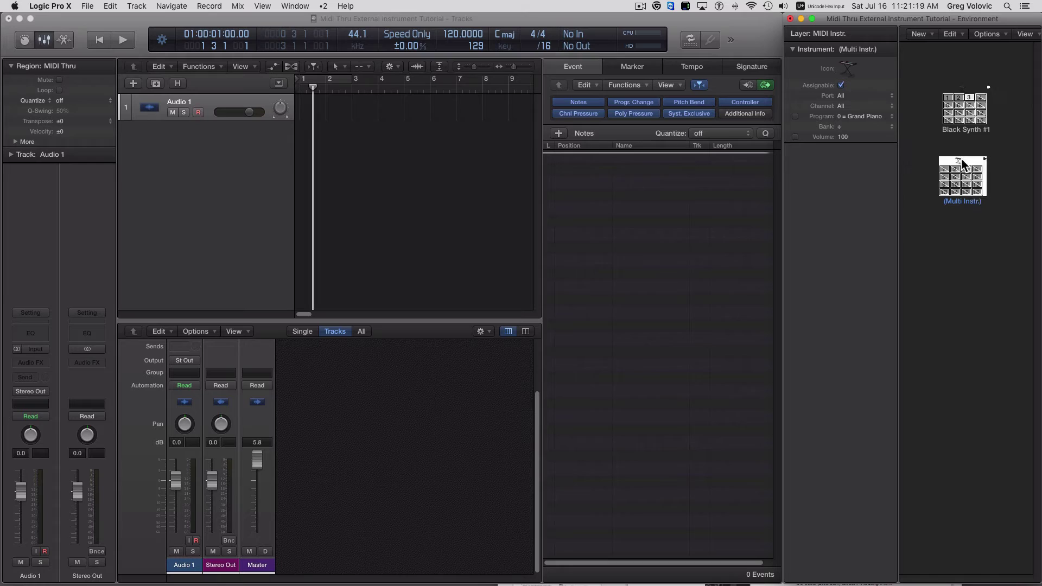
# - Rename the second multi-instrument to Red Synth #2
pyautogui.click(872, 48)
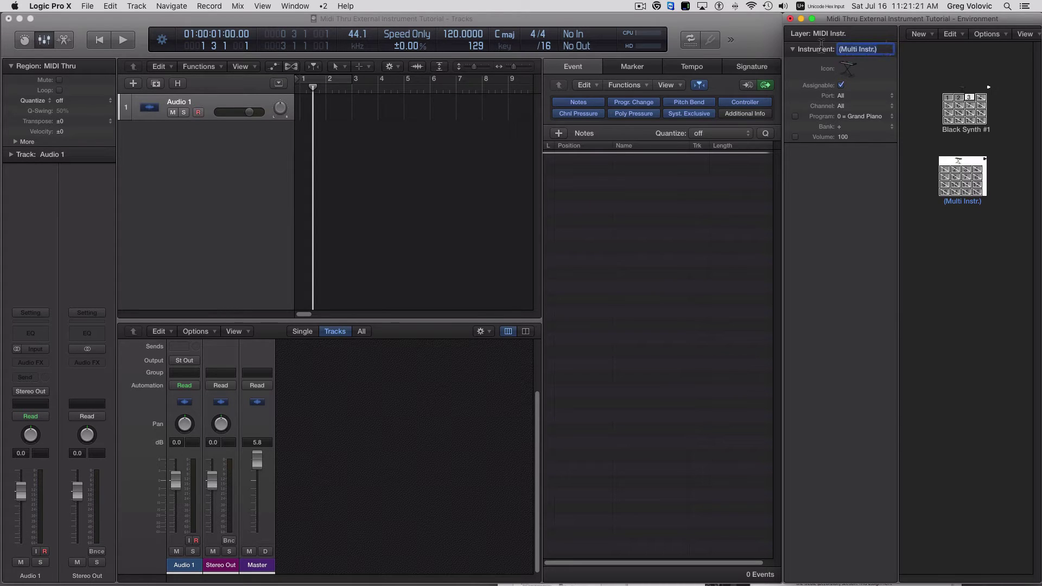
pyautogui.write('Black Syn')
pyautogui.press('BackSpace')
pyautogui.press('BackSpace')
pyautogui.press('BackSpace')
pyautogui.press('BackSpace')
pyautogui.press('BackSpace')
pyautogui.press('BackSpace')
pyautogui.press('BackSpace')
pyautogui.press('BackSpace')
pyautogui.press('BackSpace')
pyautogui.write('Red Synth #2')
pyautogui.press('Return')
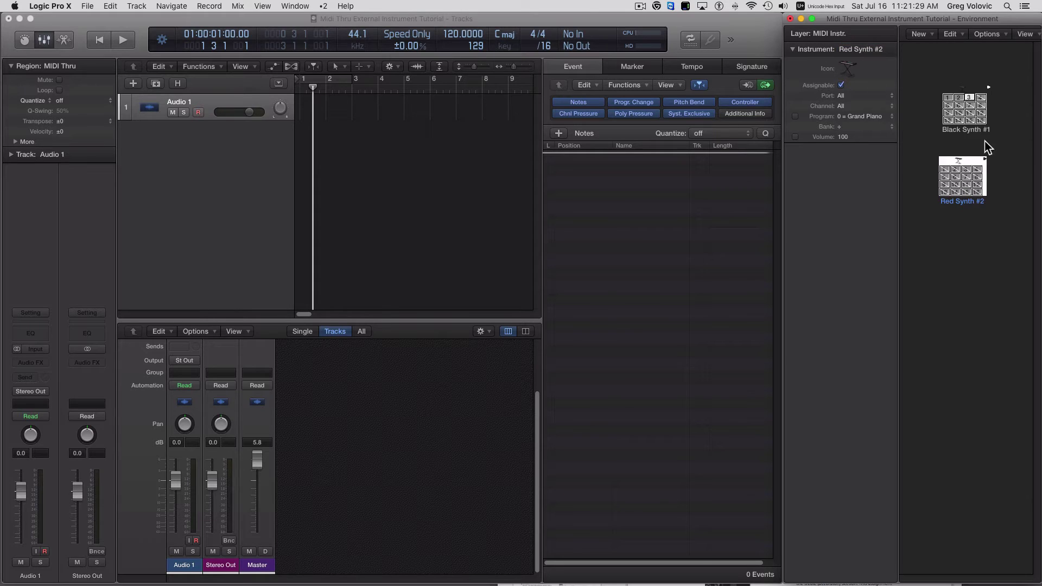
# - Enable sub-channel 5 on Red Synth #2, then reselect Black Synth #1
pyautogui.click(987, 221)
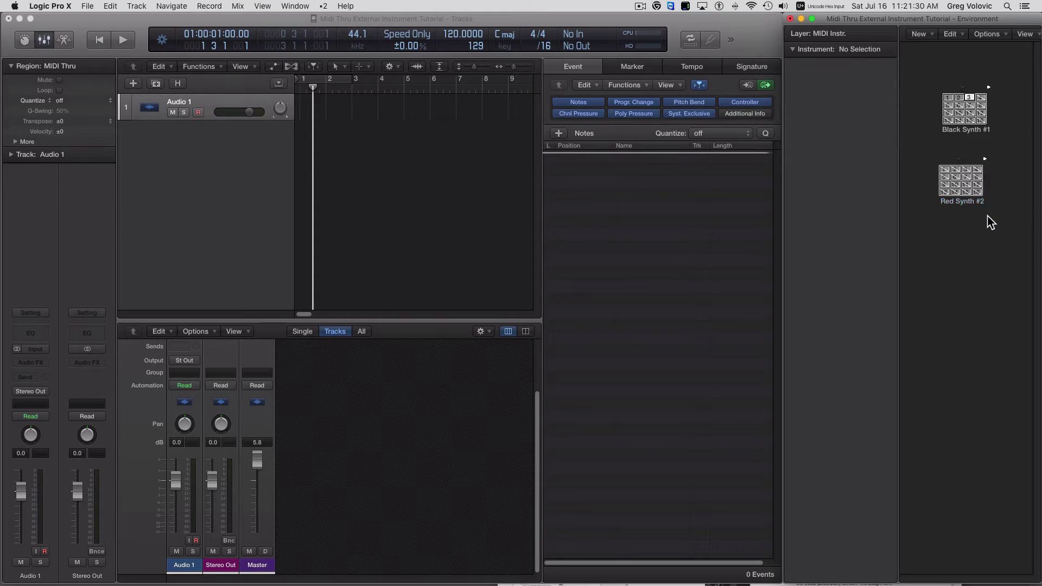
pyautogui.click(977, 173)
pyautogui.click(945, 177)
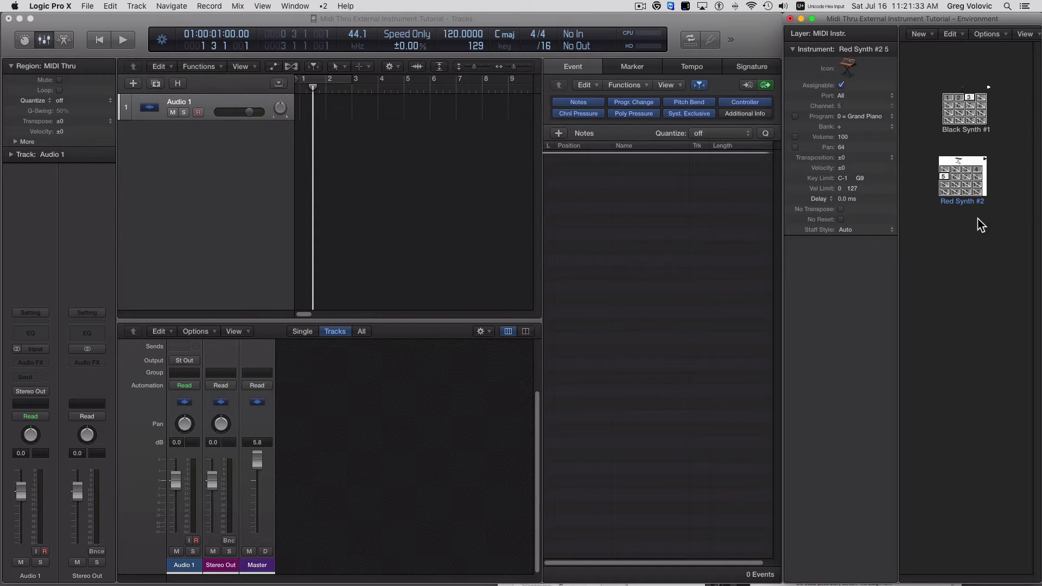
pyautogui.moveTo(998, 136); pyautogui.dragTo(924, 80)
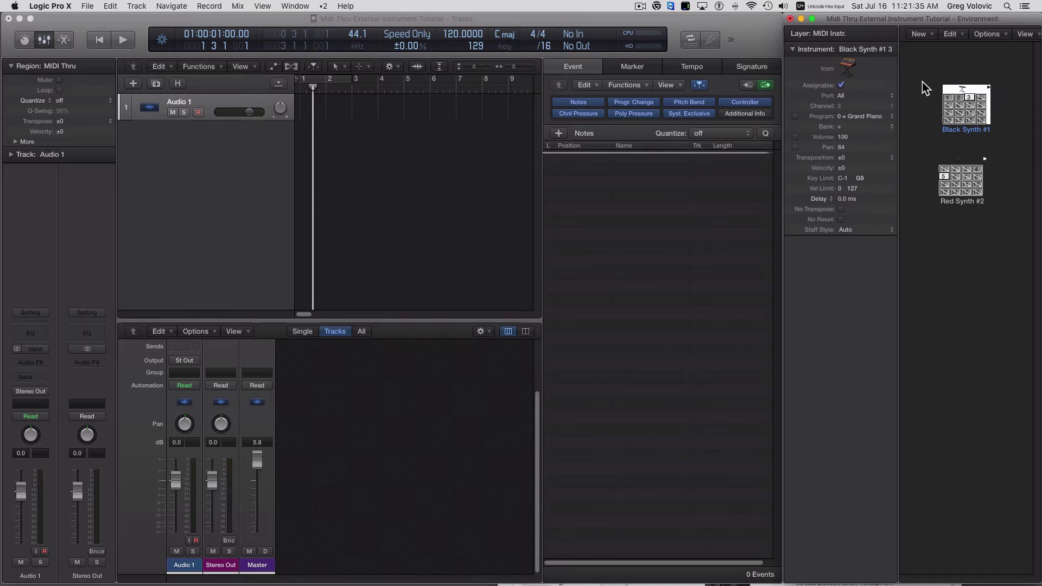
# - Set the Port of Black Synth #1 and Red Synth #2 to their matching MIDI outputs
pyautogui.click(891, 96)
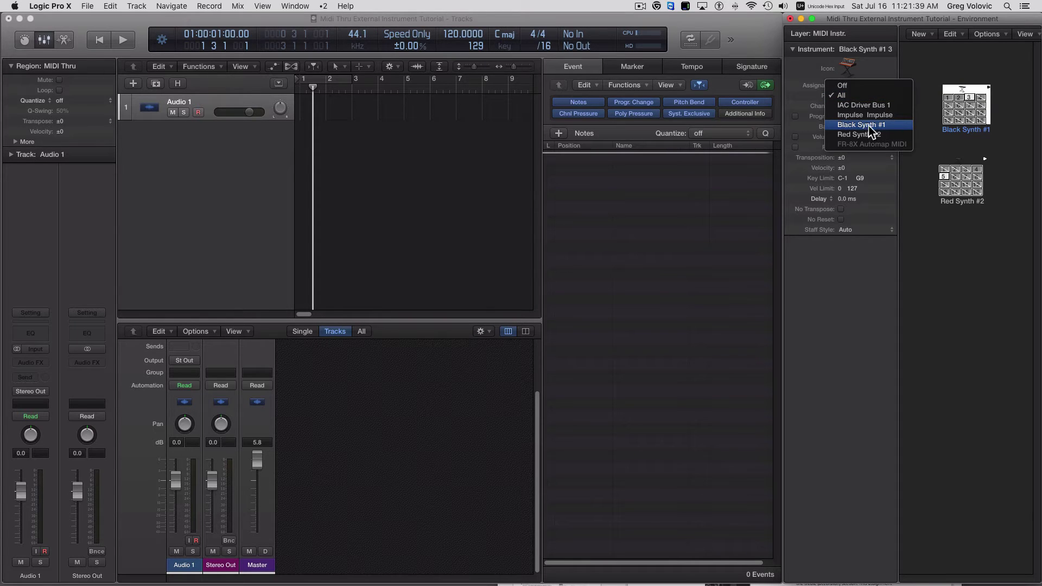
pyautogui.click(871, 129)
pyautogui.moveTo(991, 200); pyautogui.dragTo(942, 162)
pyautogui.click(888, 95)
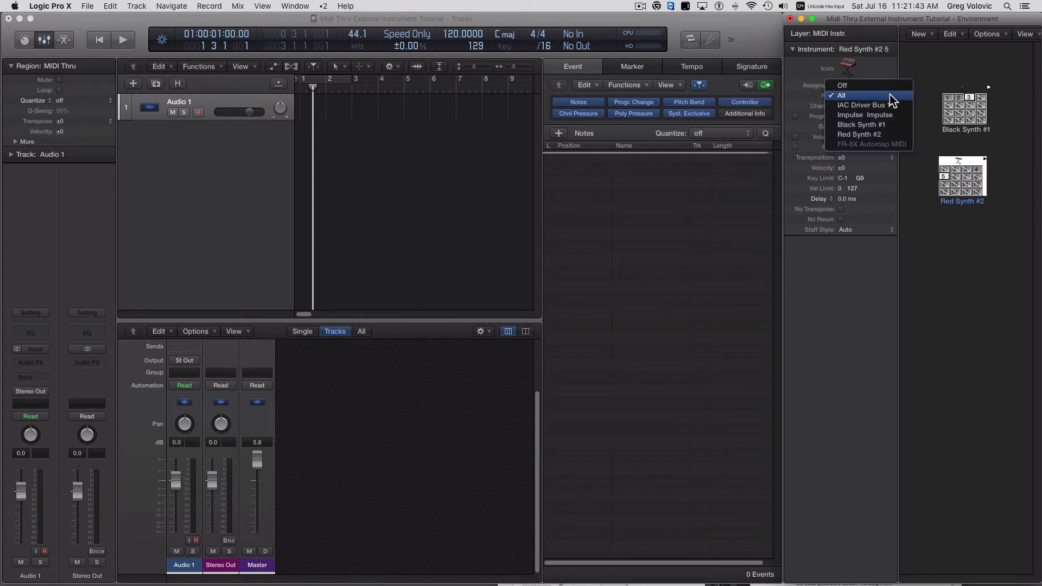
pyautogui.click(888, 134)
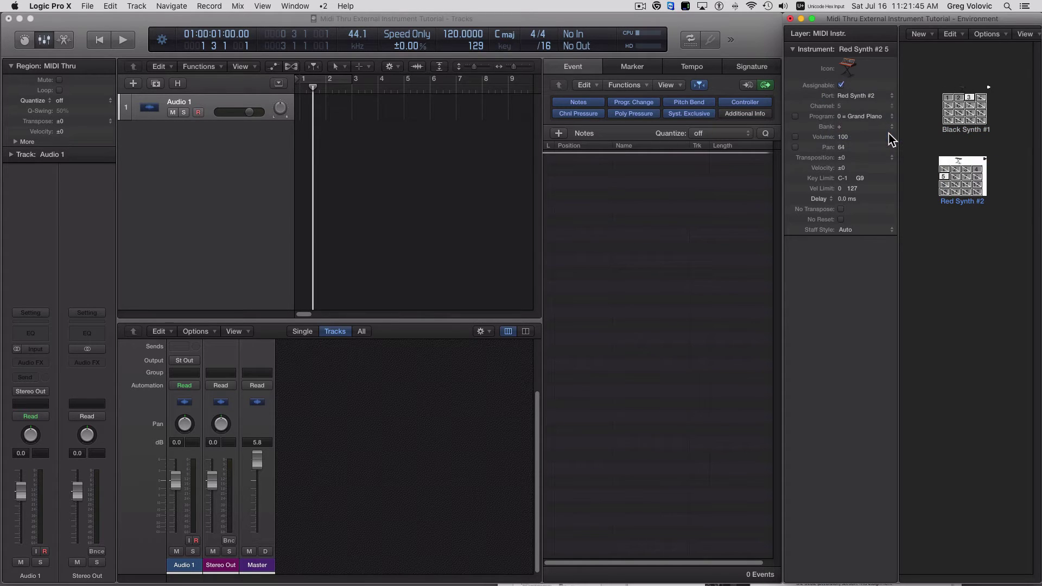
pyautogui.click(953, 243)
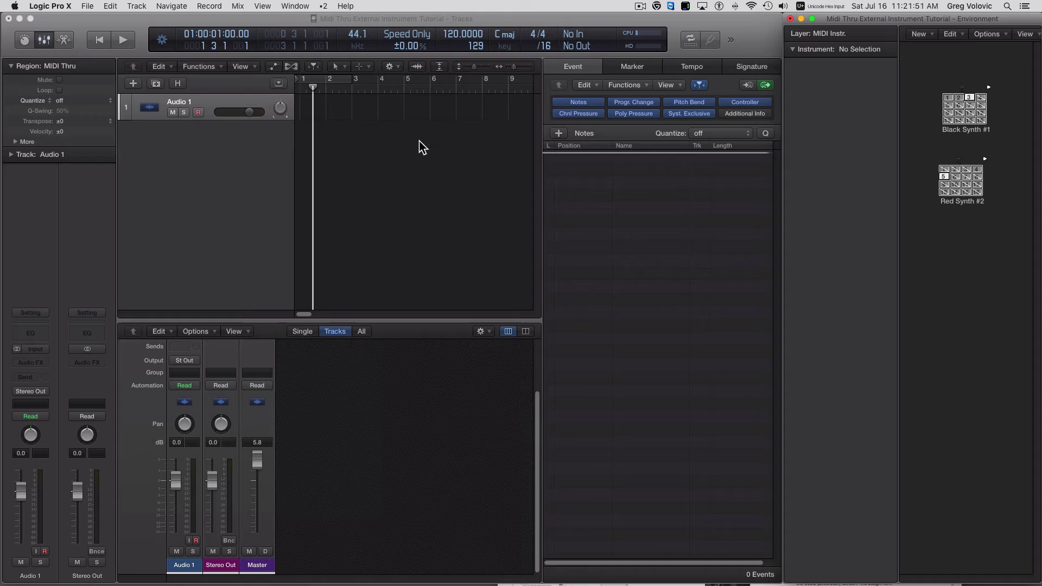
# - Create 5 External MIDI tracks, Off 1 through Off 5
pyautogui.click(133, 83)
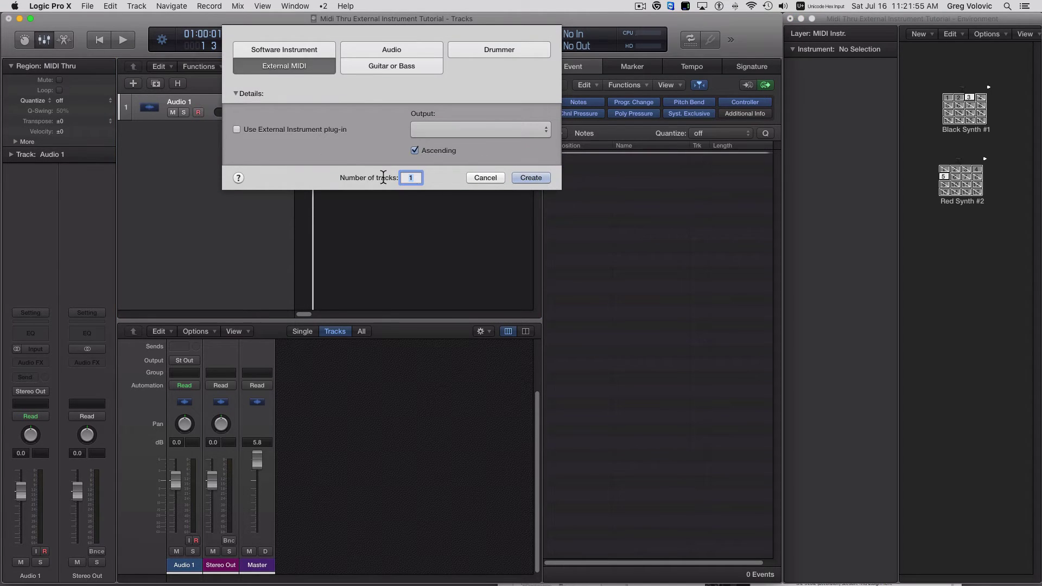
pyautogui.write('5')
pyautogui.click(530, 178)
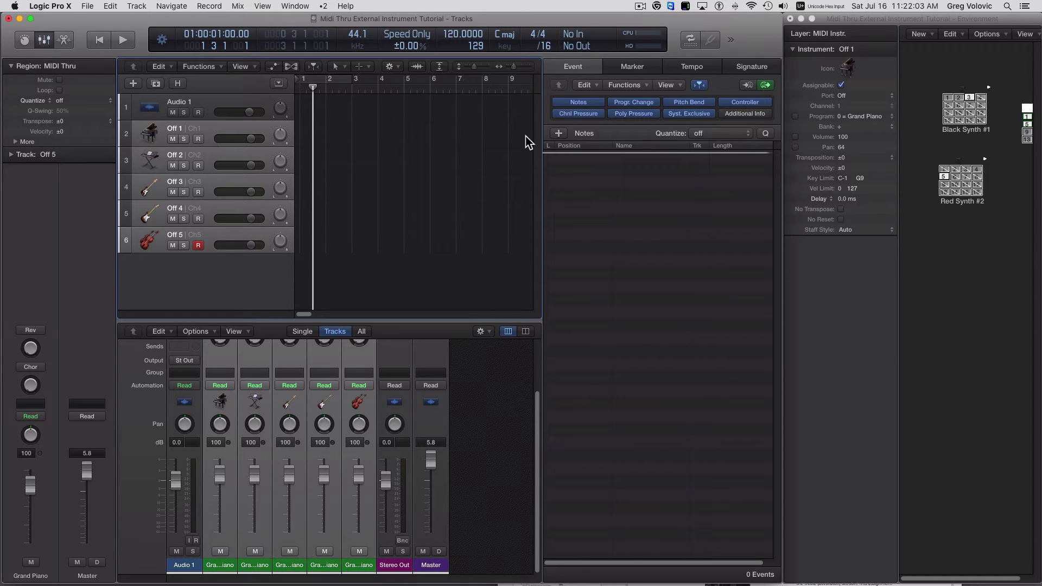
# - Delete the Off instrument objects in the Environment despite their use by tracks
pyautogui.click(1024, 173)
pyautogui.click(1019, 98)
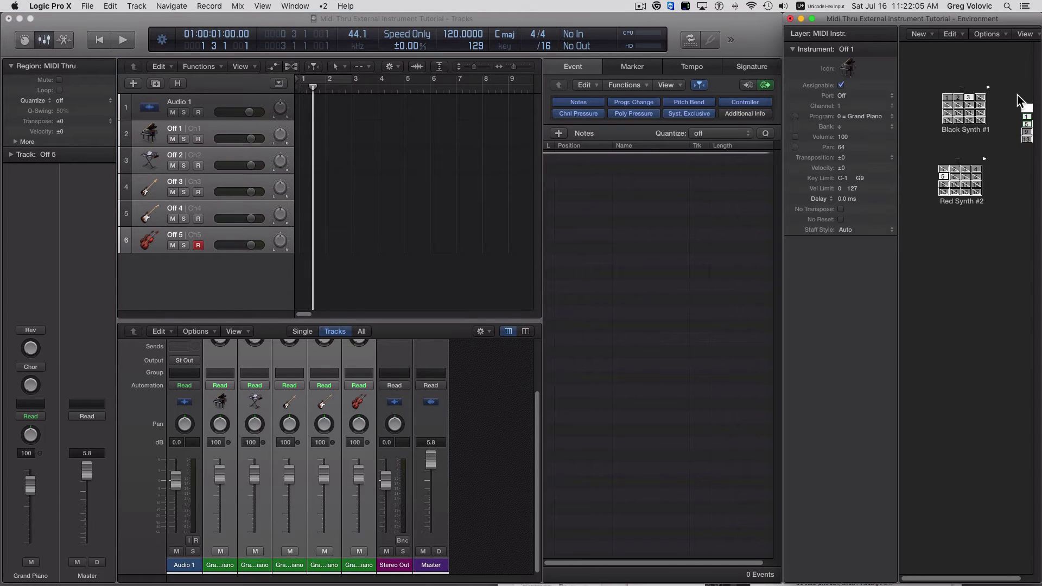
pyautogui.press('Delete')
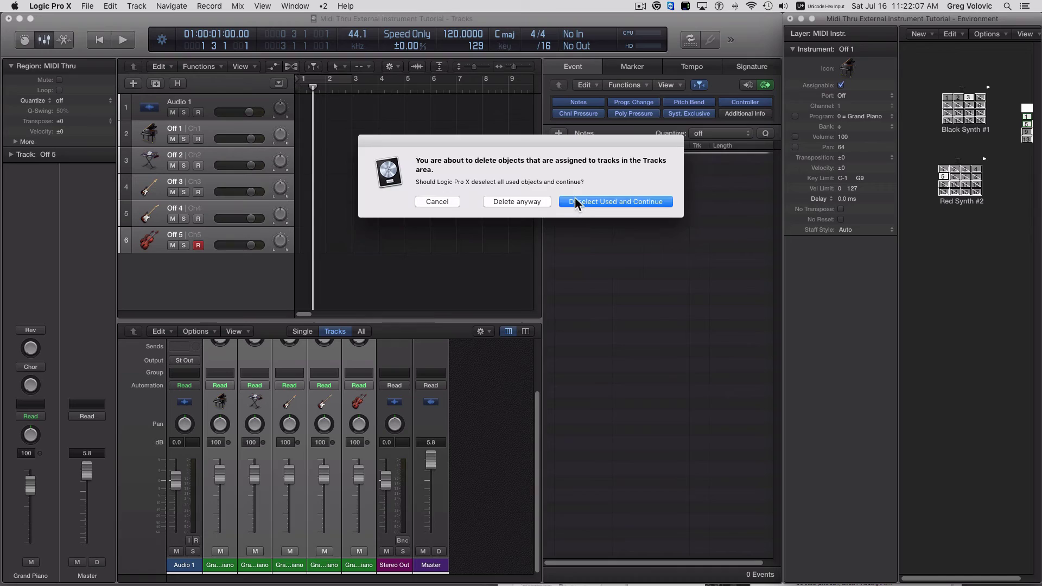
pyautogui.click(517, 202)
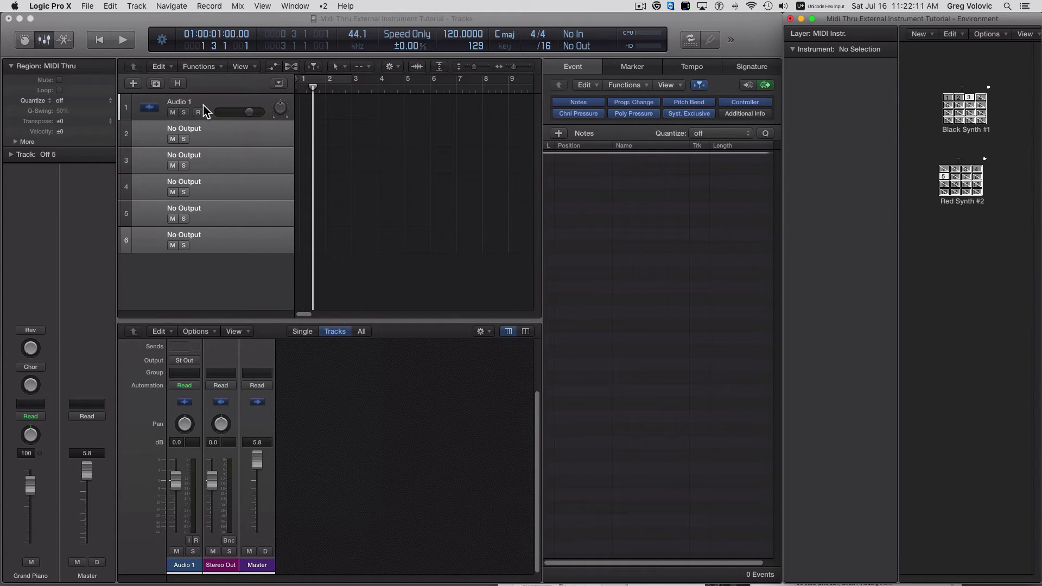
# - Reassign tracks 2 and 3 to Black Synth #1 channels 1 and 2
pyautogui.click(217, 258)
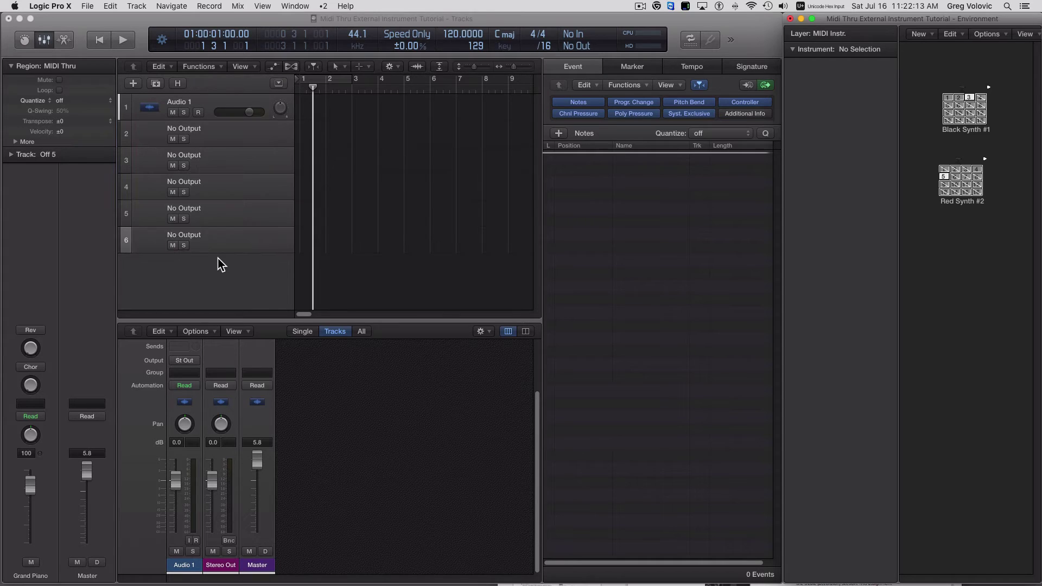
pyautogui.click(182, 128)
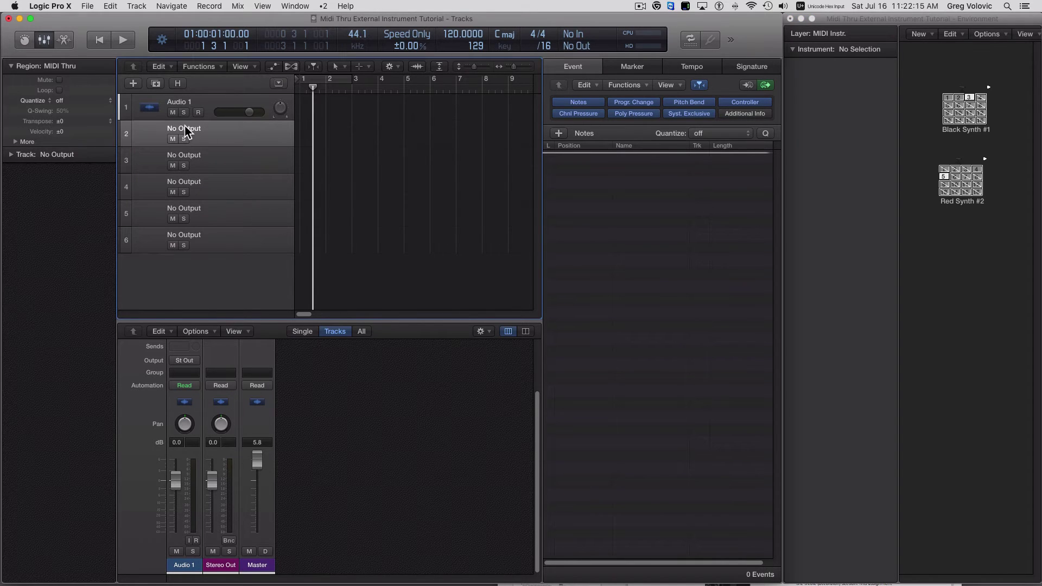
pyautogui.rightClick(184, 129)
pyautogui.moveTo(216, 131)
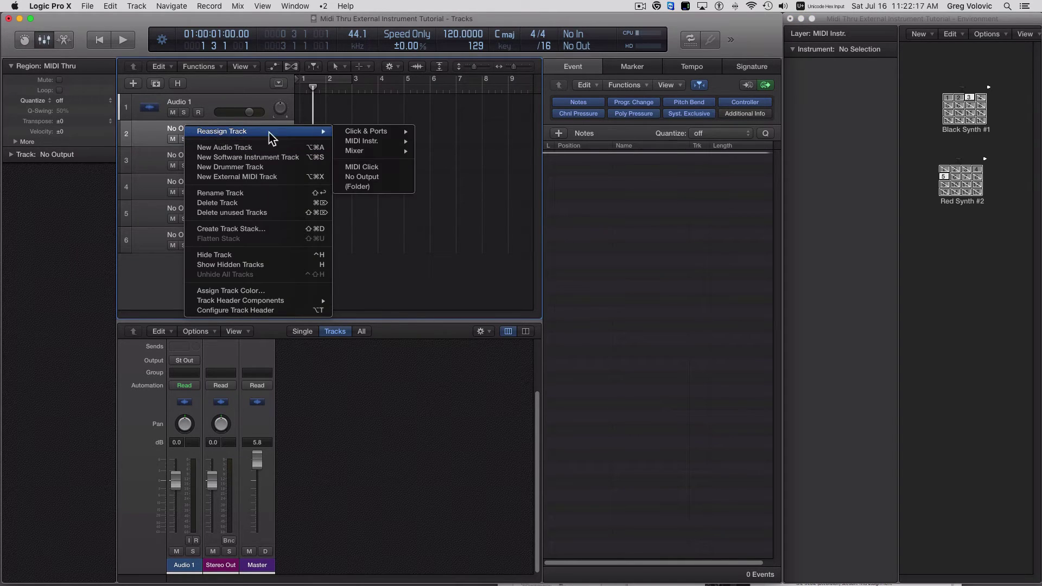
pyautogui.moveTo(372, 142)
pyautogui.moveTo(450, 145)
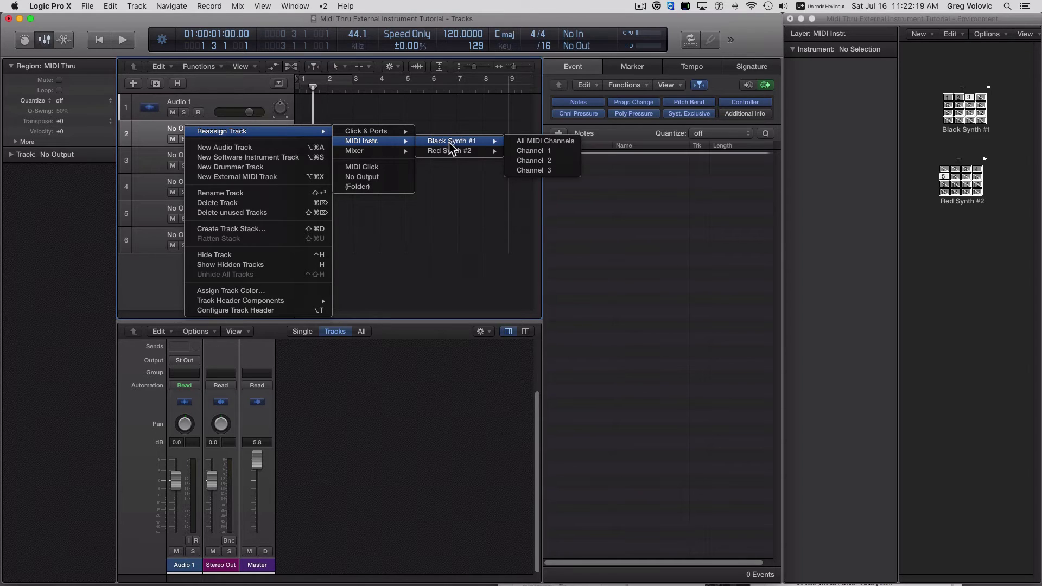
pyautogui.click(532, 151)
pyautogui.rightClick(187, 157)
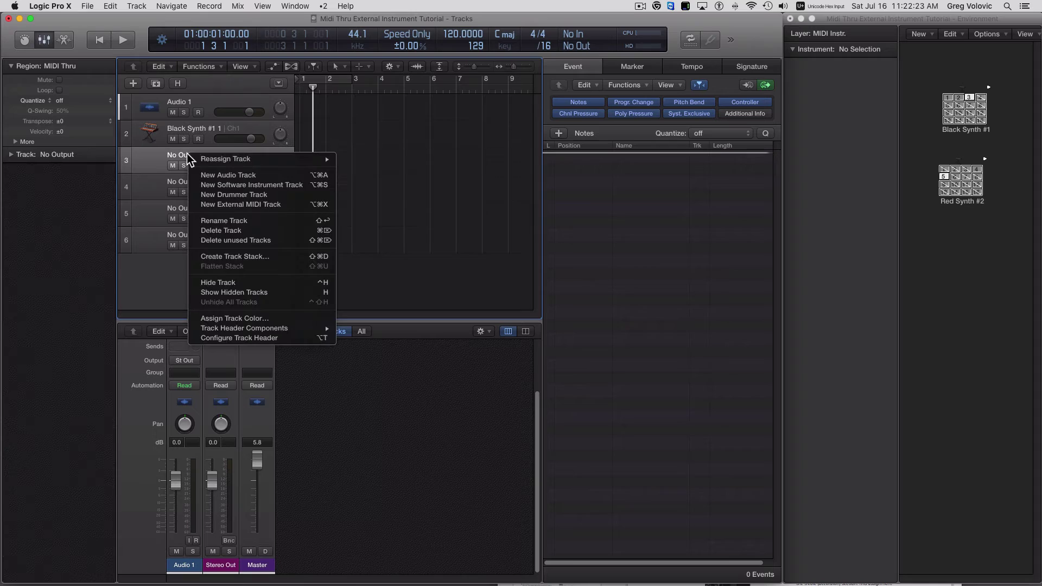
pyautogui.moveTo(212, 160)
pyautogui.moveTo(389, 168)
pyautogui.moveTo(452, 170)
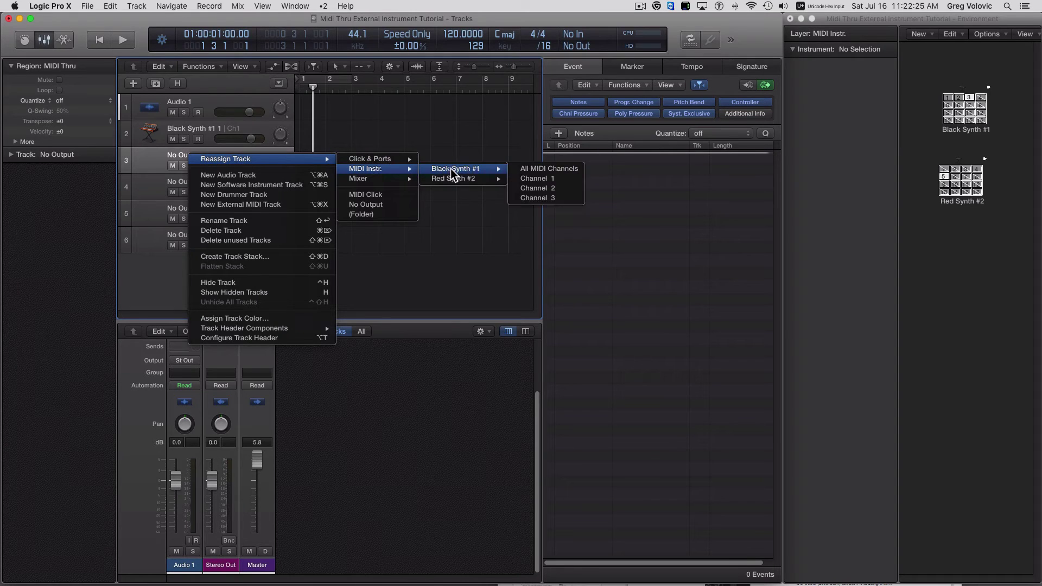
pyautogui.click(552, 188)
# - Reassign track 4 to Black Synth #1 channel 3
pyautogui.click(196, 184)
pyautogui.rightClick(194, 184)
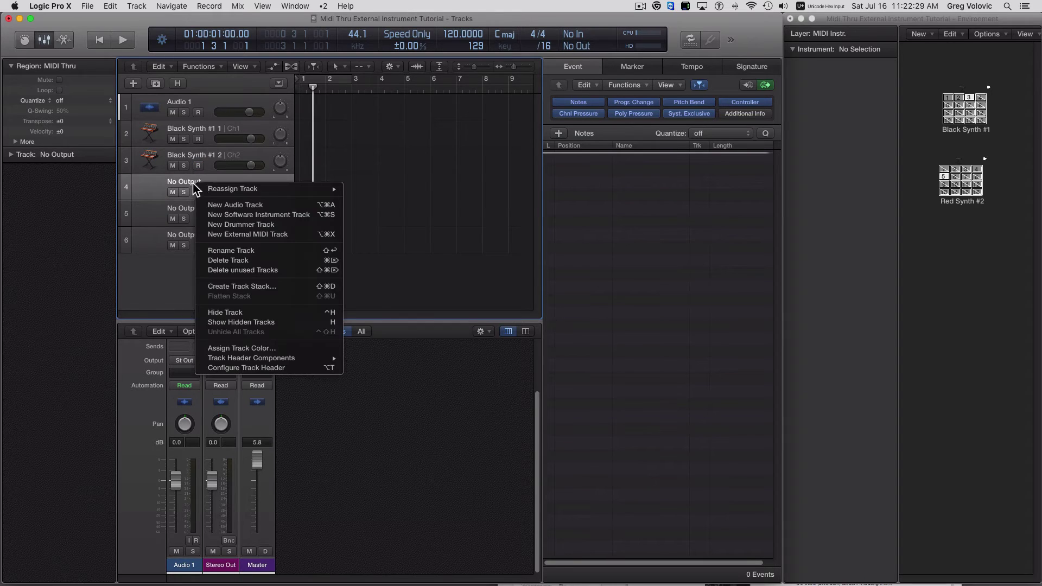
pyautogui.moveTo(234, 190)
pyautogui.moveTo(375, 199)
pyautogui.moveTo(451, 204)
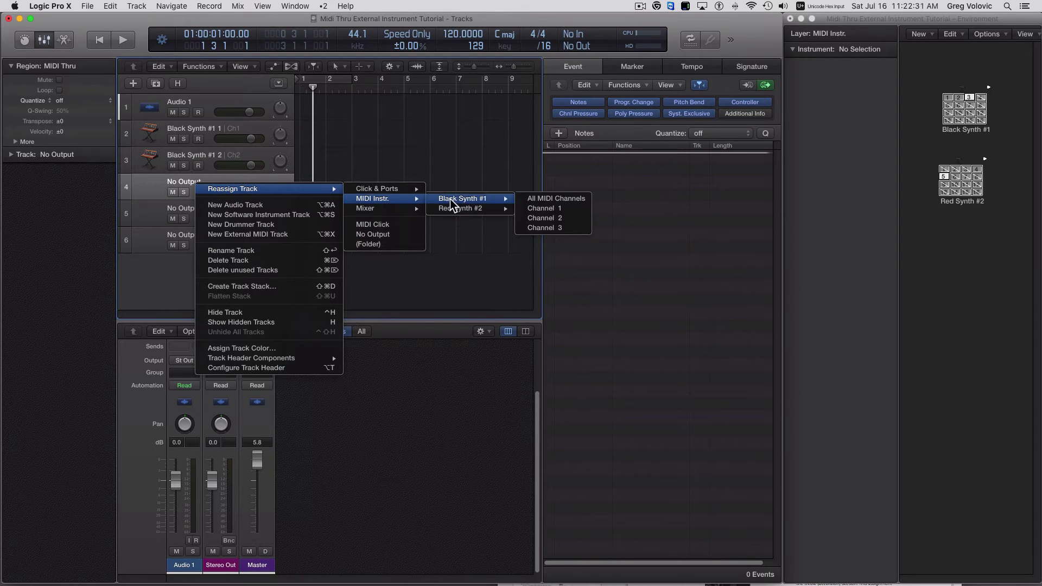
pyautogui.click(549, 227)
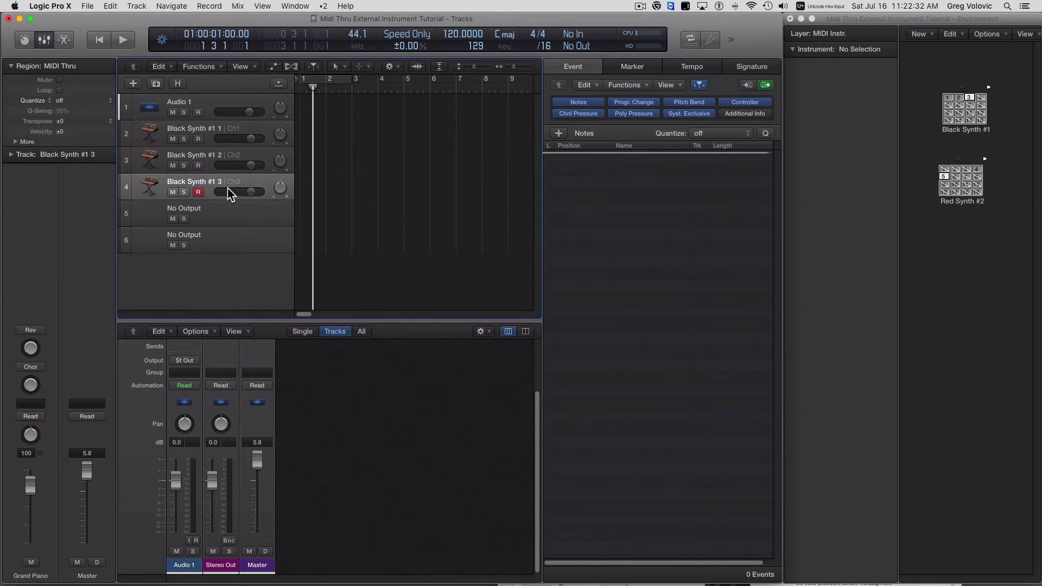
# - Reassign tracks 5 and 6 to Red Synth #2 channels 4 and 5
pyautogui.click(203, 208)
pyautogui.rightClick(202, 209)
pyautogui.moveTo(233, 214)
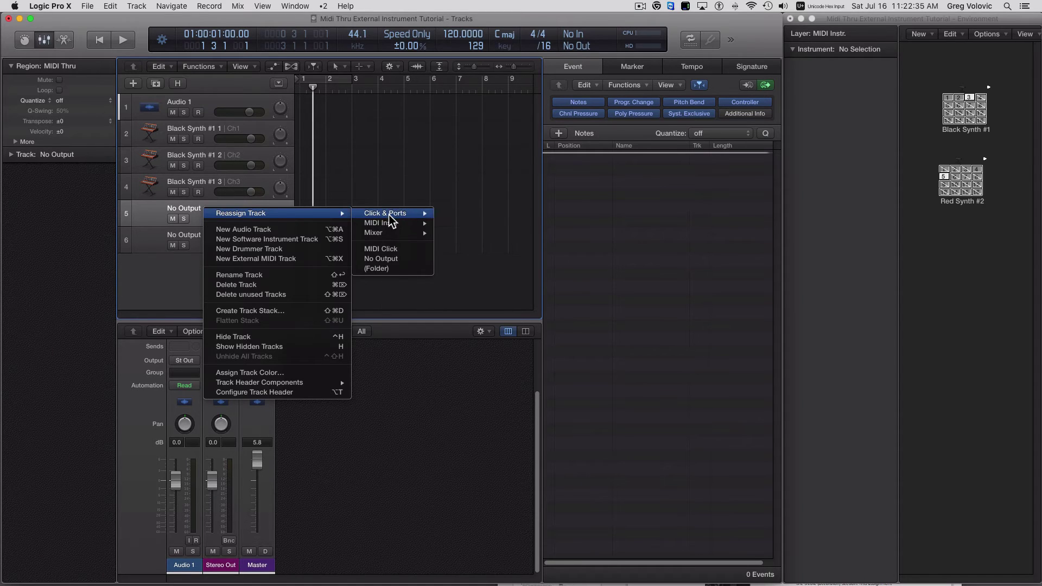
pyautogui.moveTo(400, 228)
pyautogui.moveTo(484, 235)
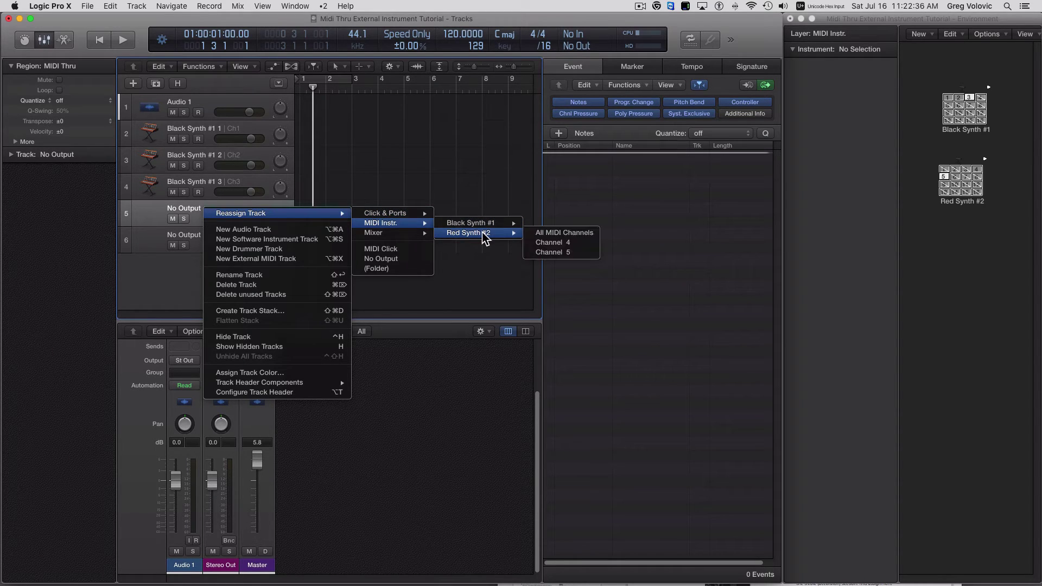
pyautogui.click(543, 243)
pyautogui.click(202, 239)
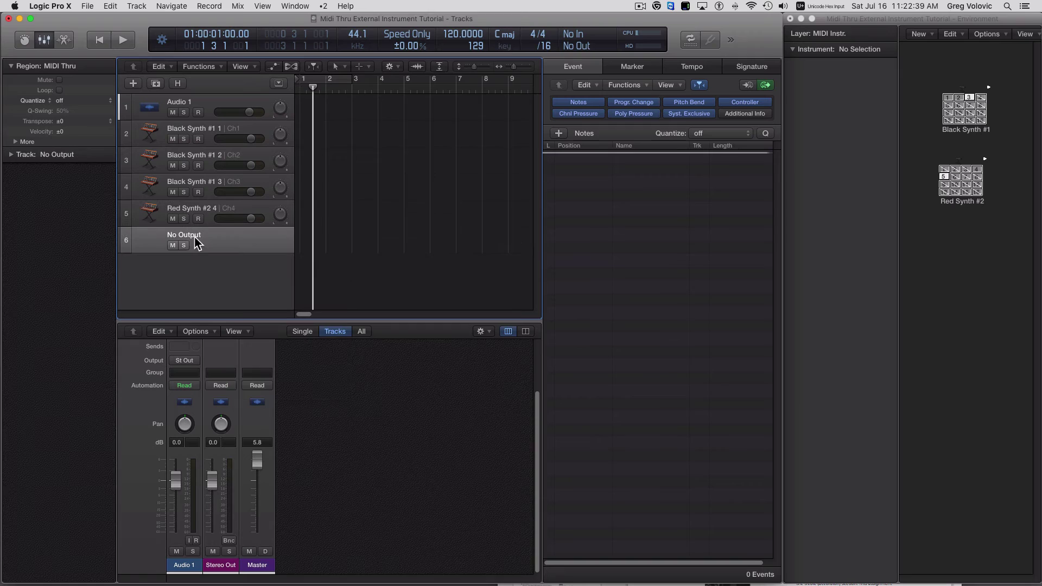
pyautogui.rightClick(194, 237)
pyautogui.moveTo(221, 240)
pyautogui.moveTo(370, 247)
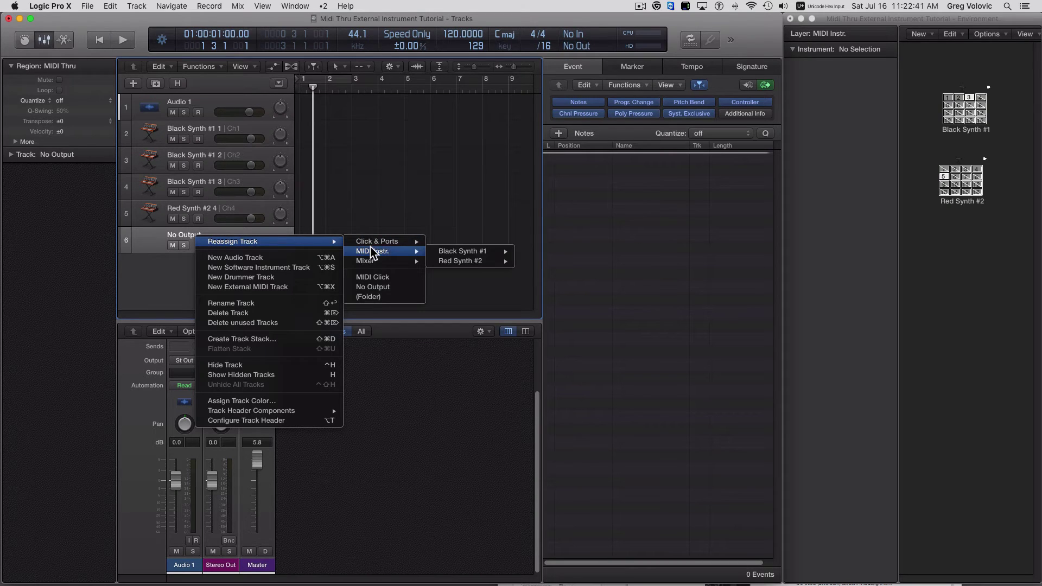
pyautogui.moveTo(462, 261)
pyautogui.click(546, 280)
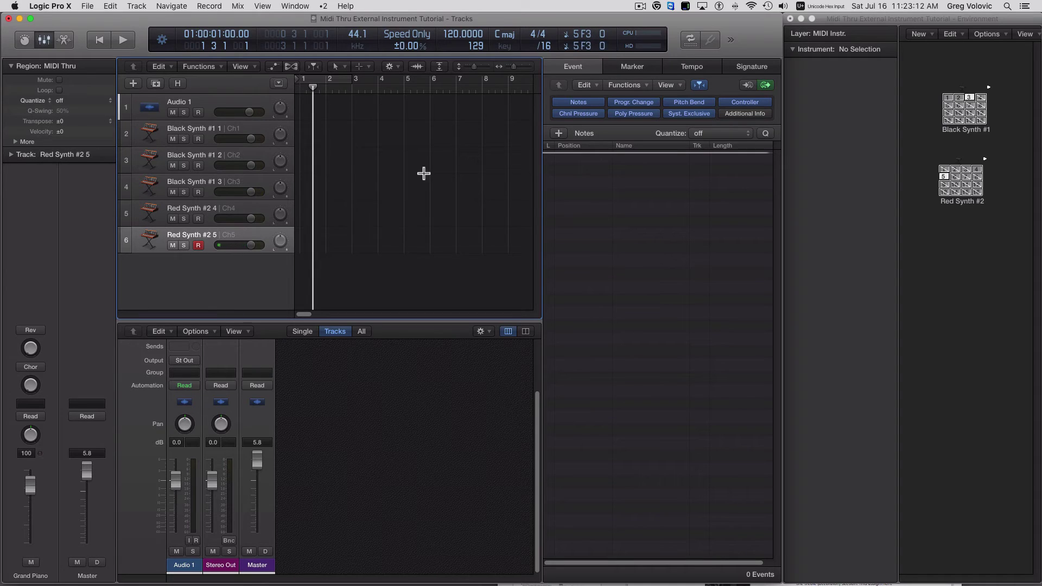
pyautogui.click(87, 6)
pyautogui.moveTo(119, 175)
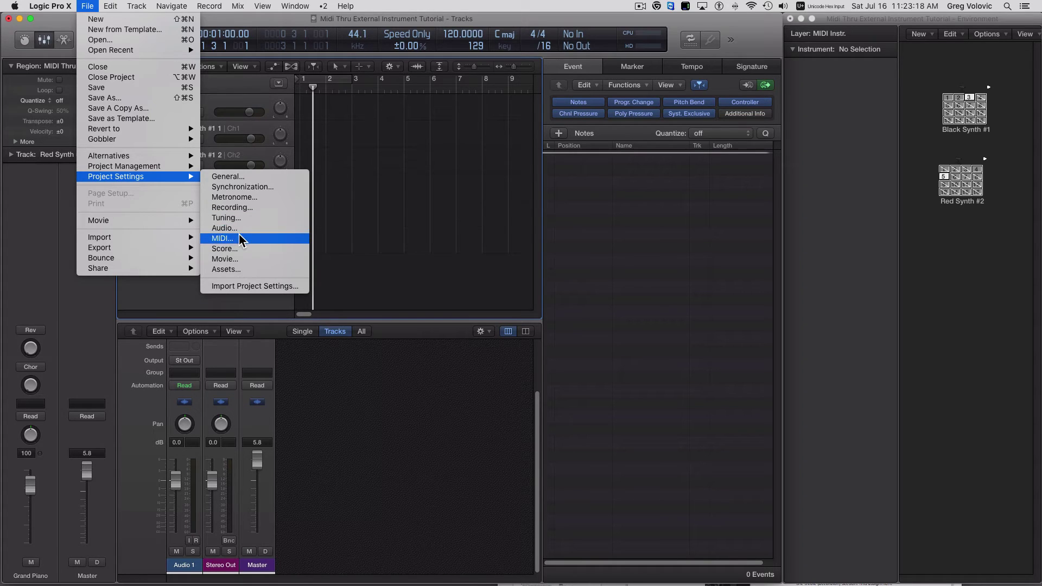
pyautogui.click(240, 209)
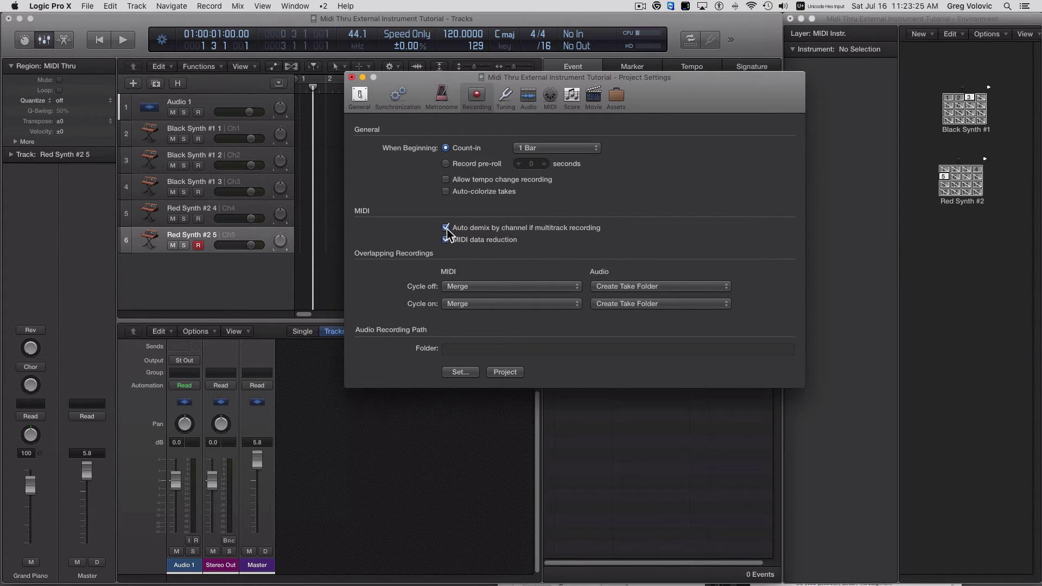
pyautogui.click(351, 77)
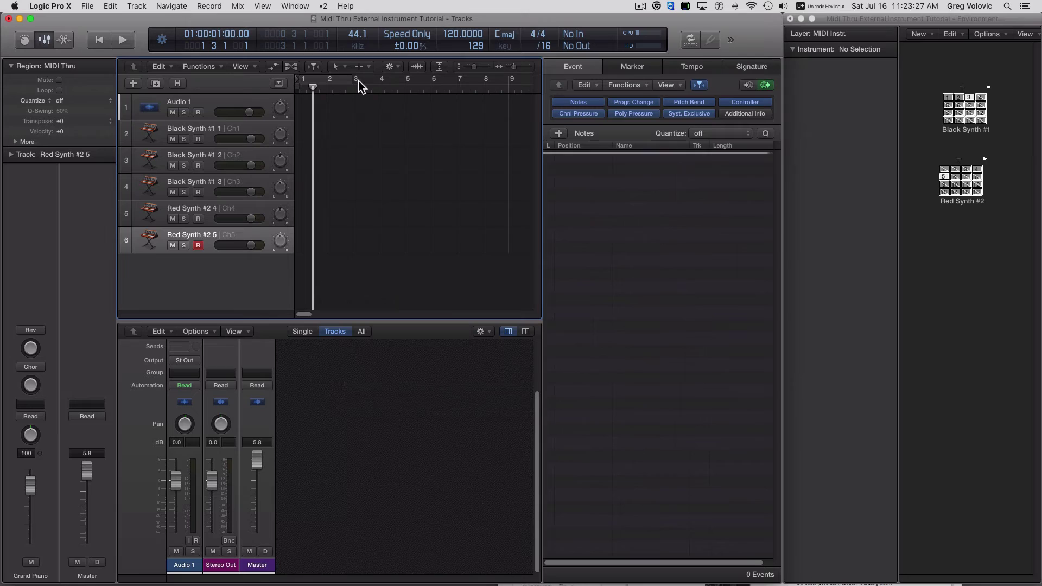
# - Check the port and channel of tracks Black Synth #1 1–3 and Red Synth #2 4–5
pyautogui.click(203, 131)
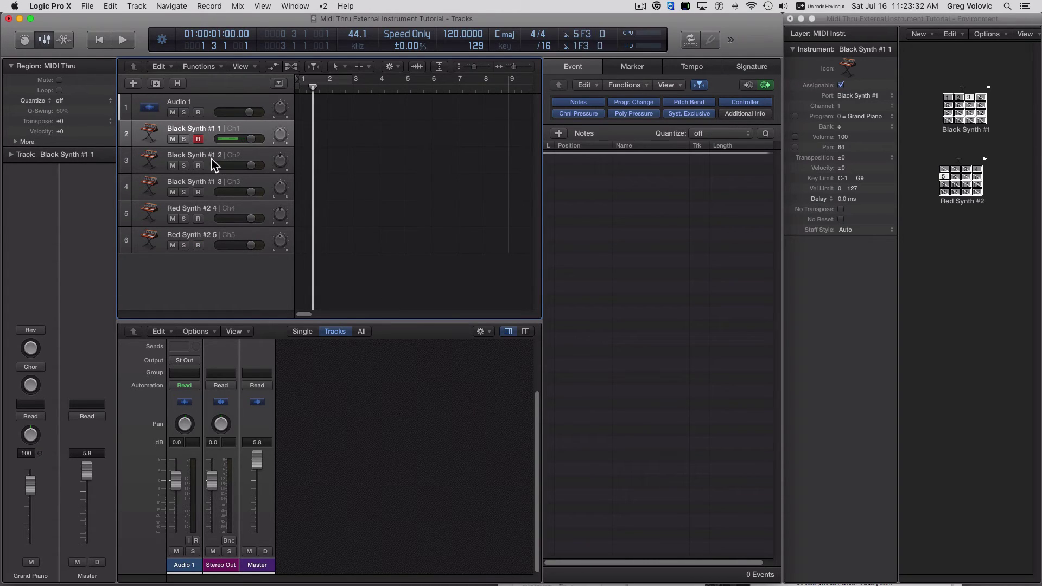
pyautogui.click(202, 159)
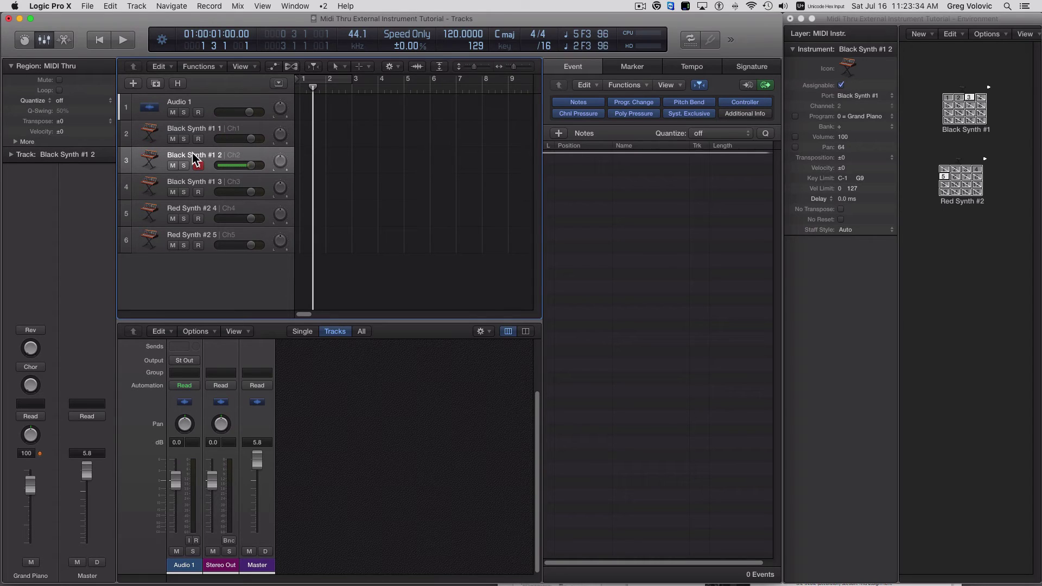
pyautogui.click(208, 185)
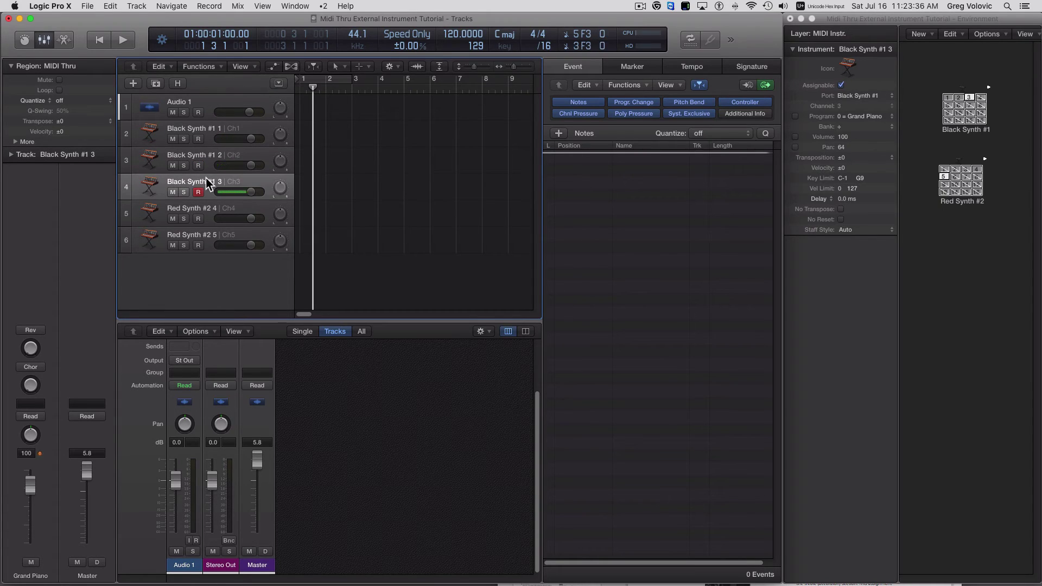
pyautogui.click(211, 208)
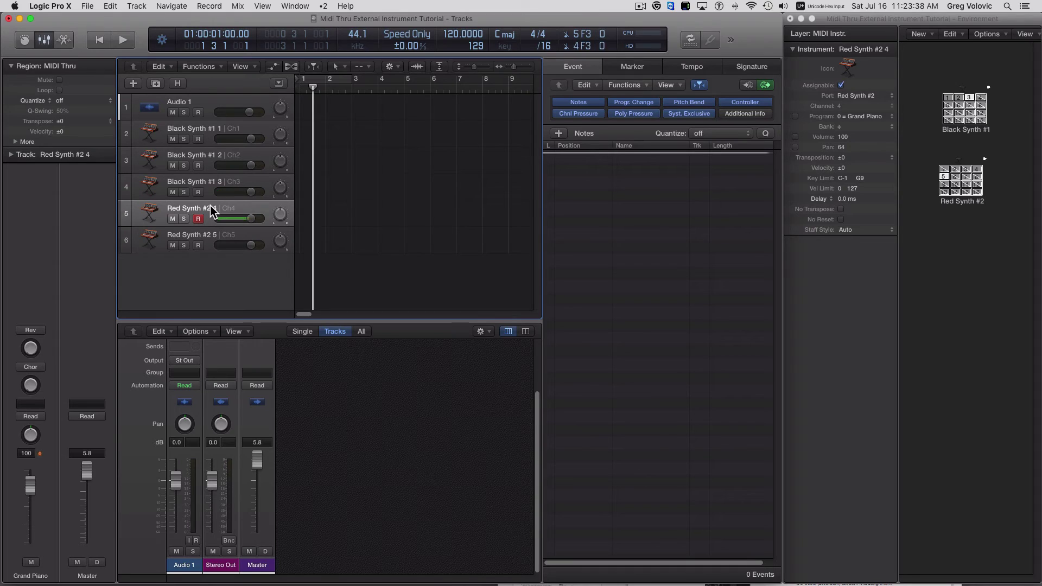
pyautogui.click(204, 235)
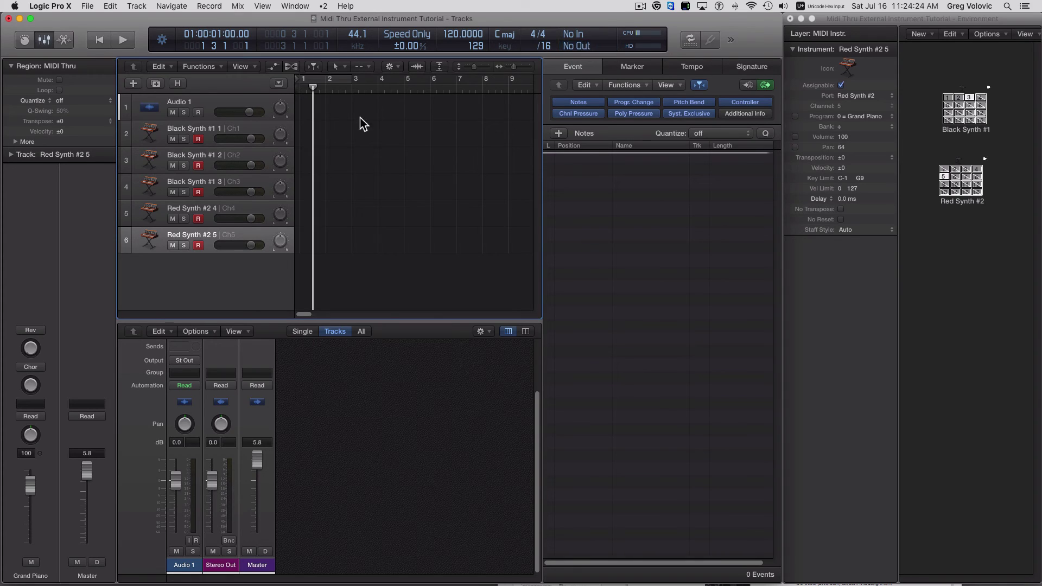
# - Add one External MIDI track and reassign it to No Output
pyautogui.click(133, 84)
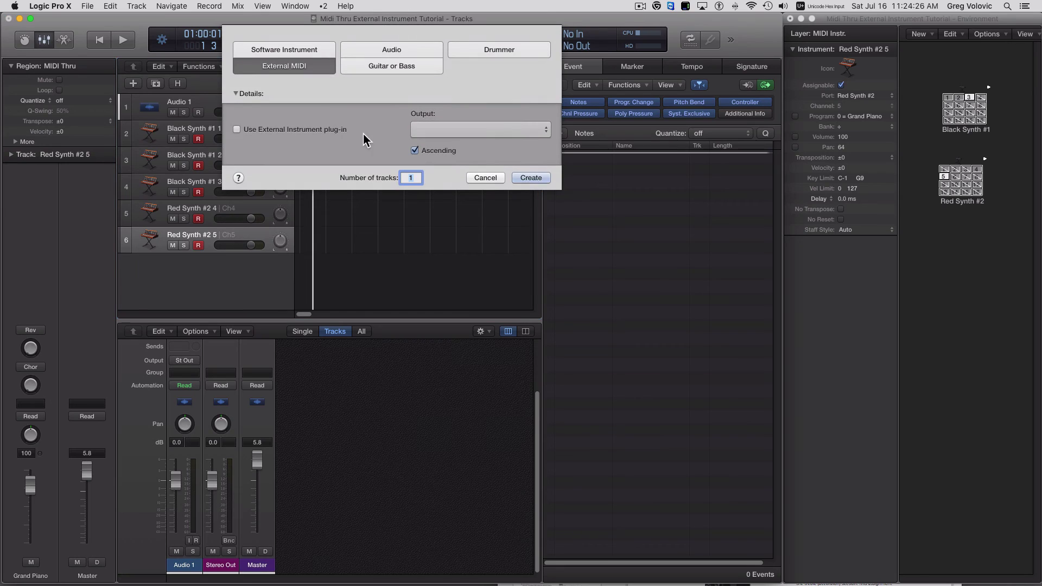
pyautogui.click(531, 178)
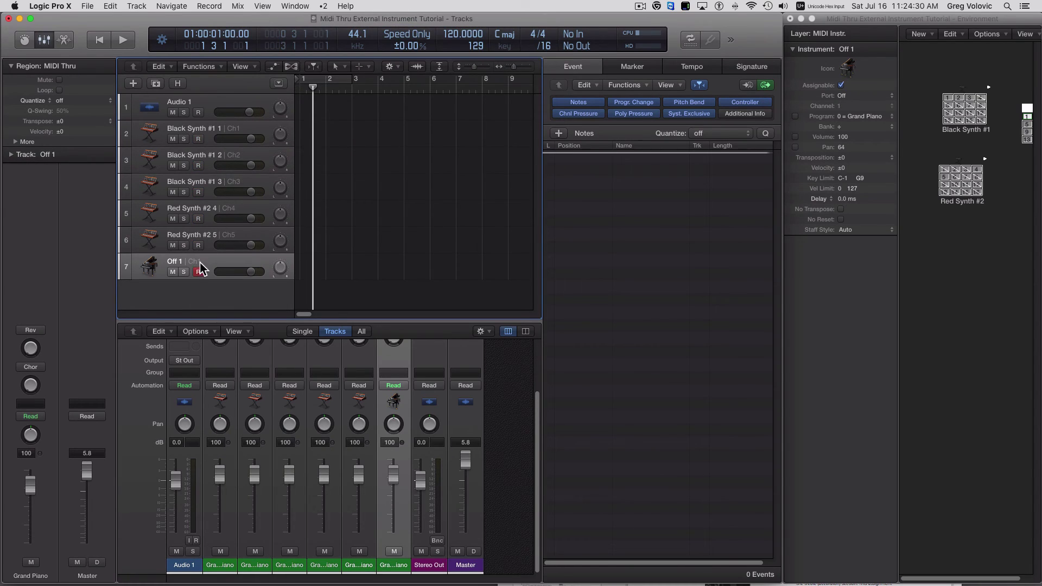
pyautogui.rightClick(191, 264)
pyautogui.moveTo(220, 284)
pyautogui.moveTo(396, 296)
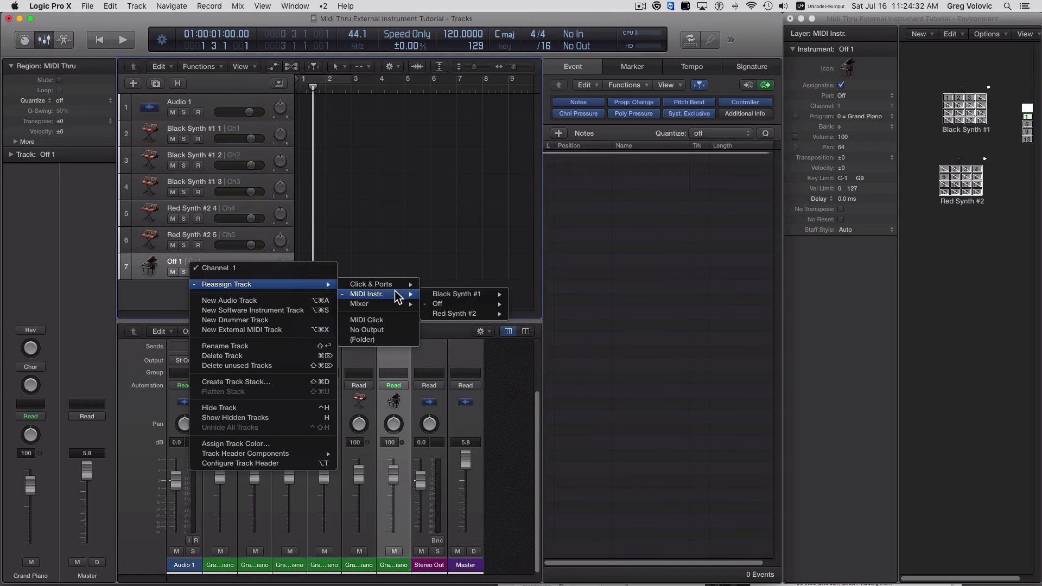
pyautogui.click(397, 329)
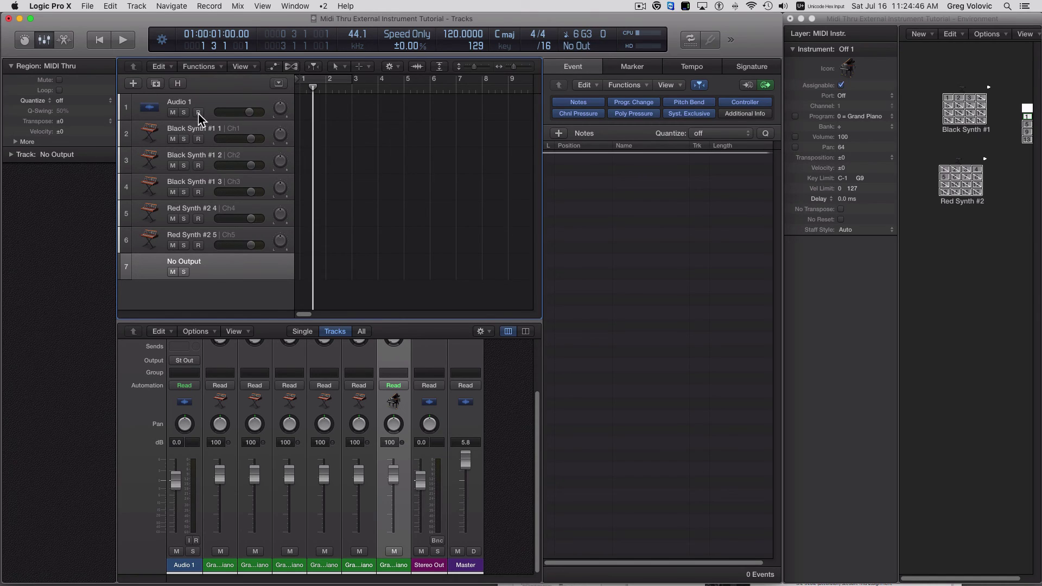
# - Record-enable tracks 2–6 and record a take from the project start
pyautogui.click(600, 200)
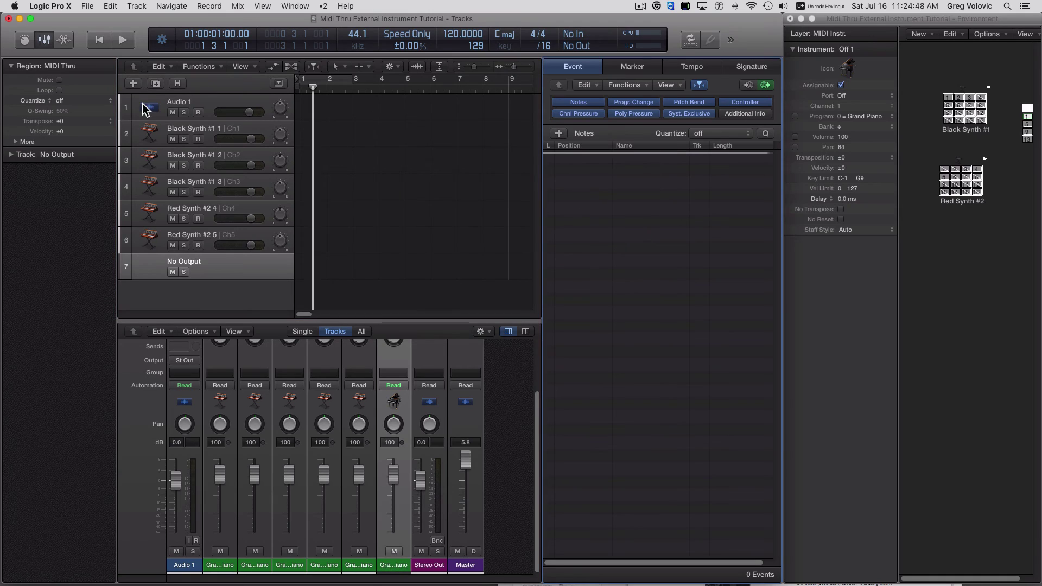
pyautogui.moveTo(198, 137); pyautogui.dragTo(196, 231)
pyautogui.press('Return')
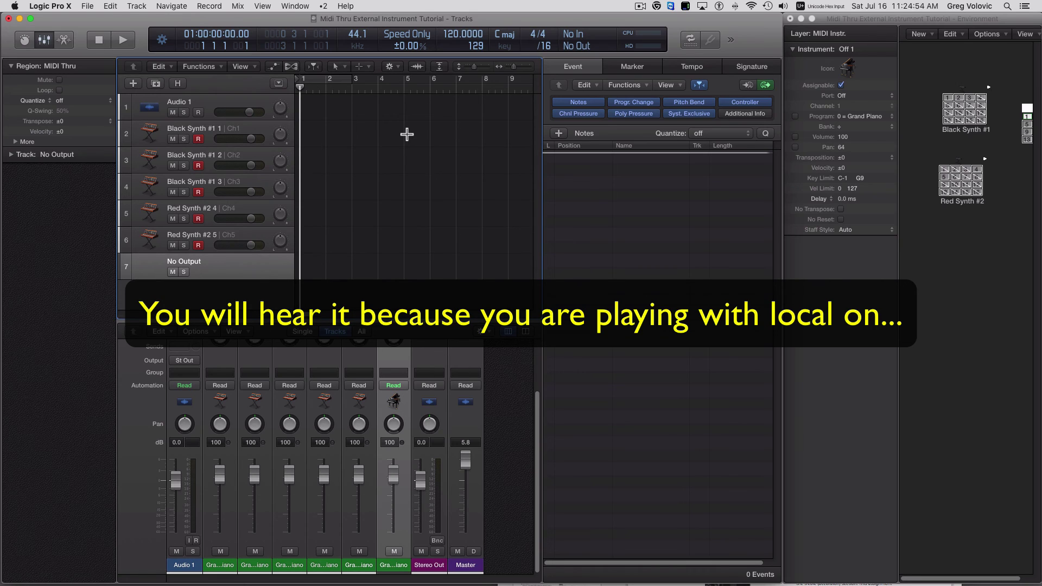
pyautogui.press('space')
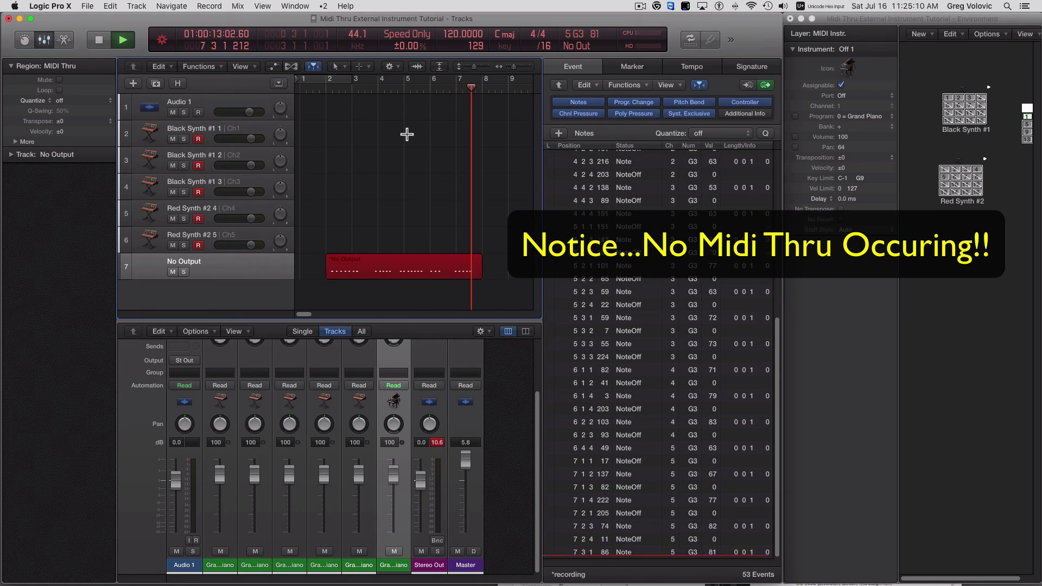
pyautogui.press('space')
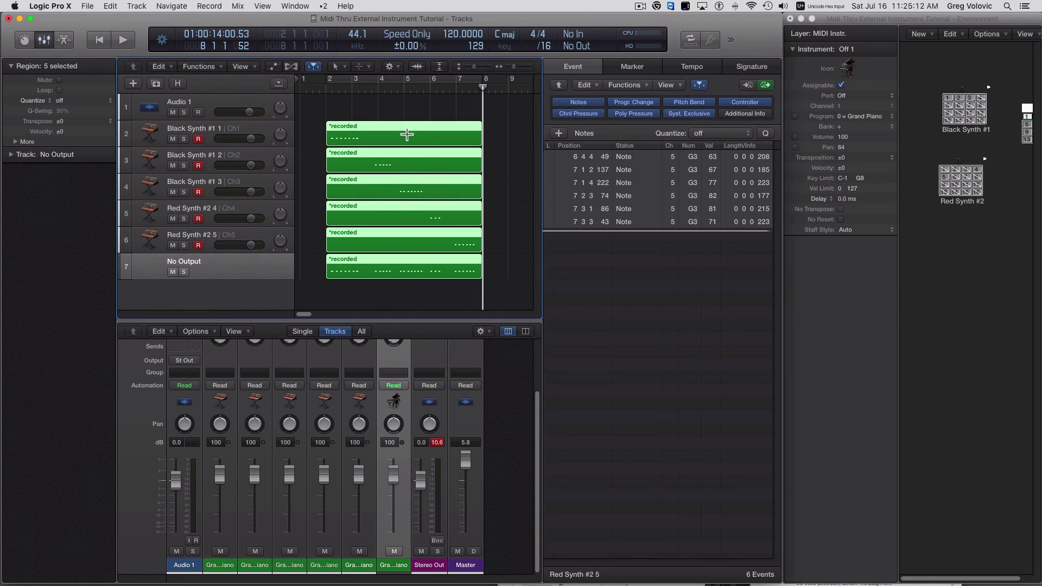